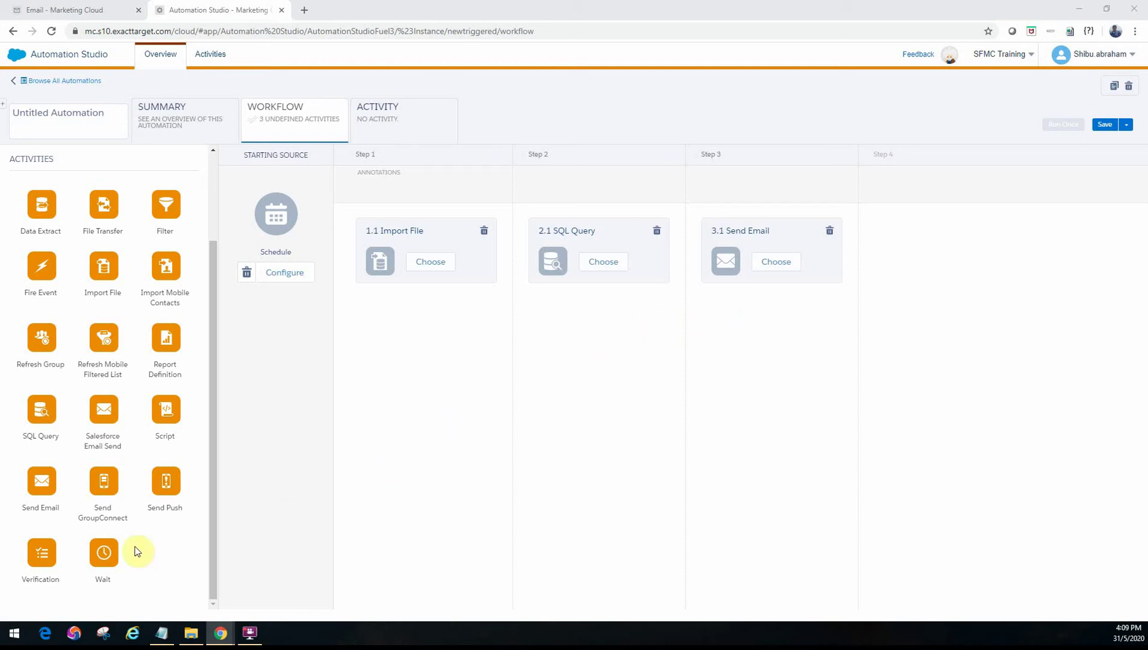
Insert a Wait activity as step 3, before Send Email, and review its duration units.
left_click_drag(104, 556, 684, 266)
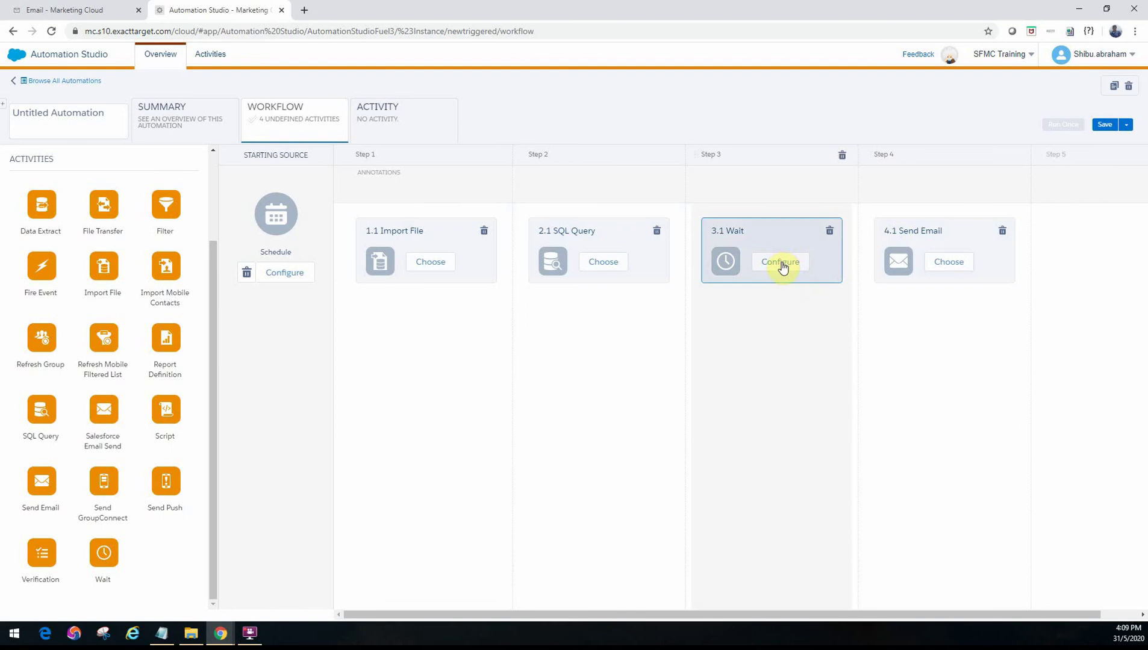
left_click(781, 265)
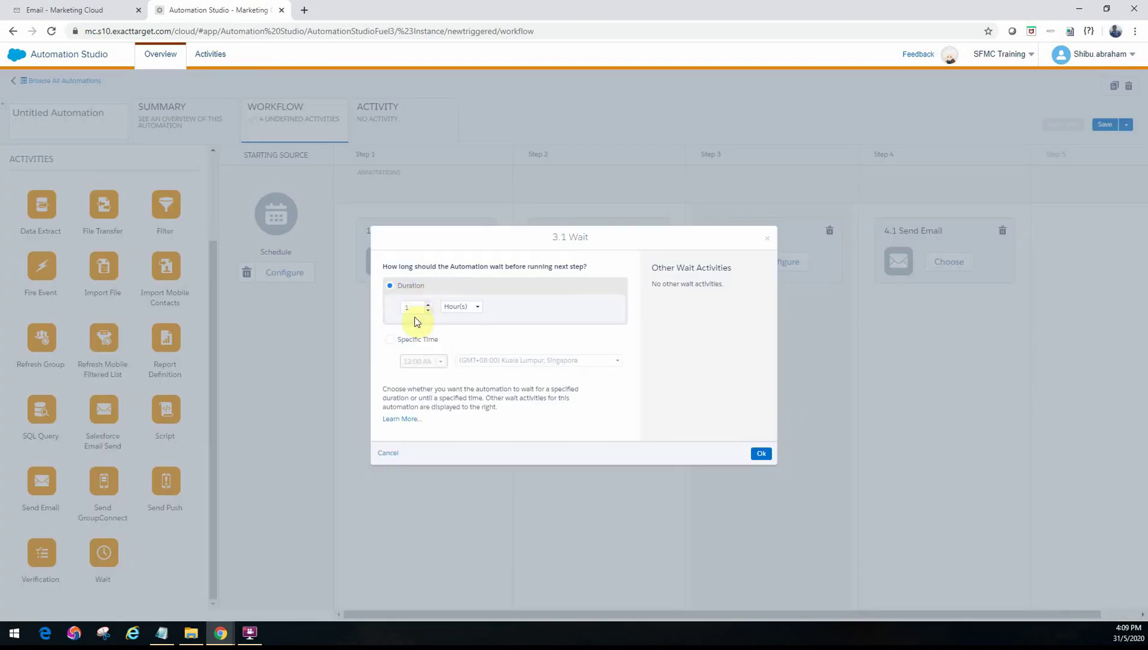
left_click(470, 307)
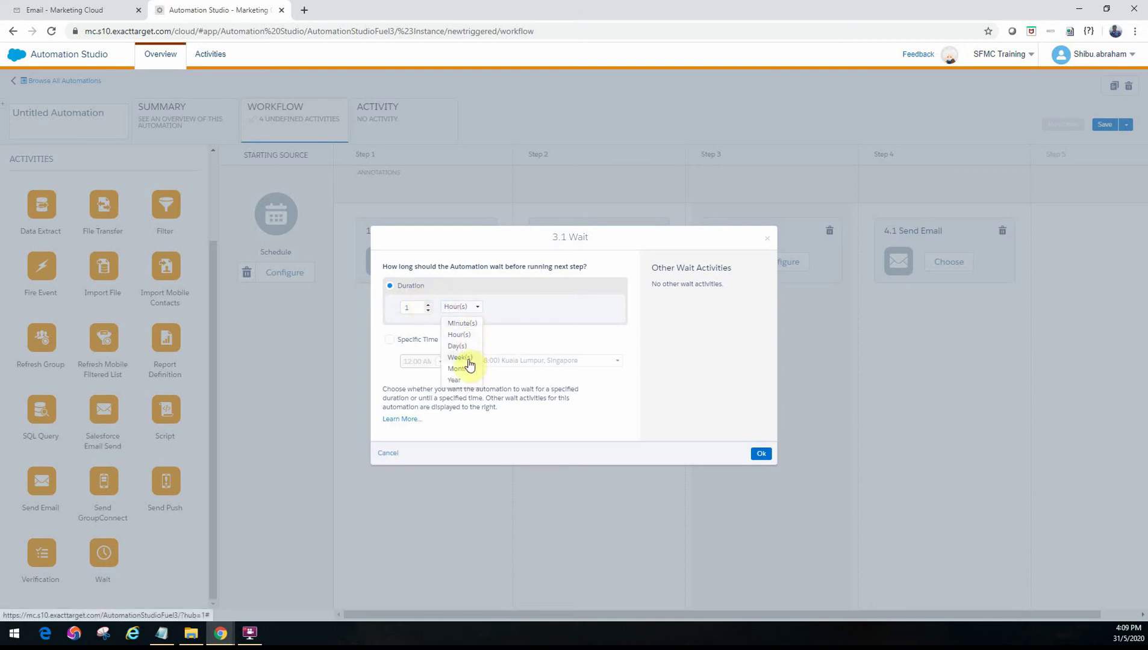
left_click(406, 325)
Look over the Wait step's specific-time and time-zone options, then cancel, leaving it unconfigured.
left_click(391, 341)
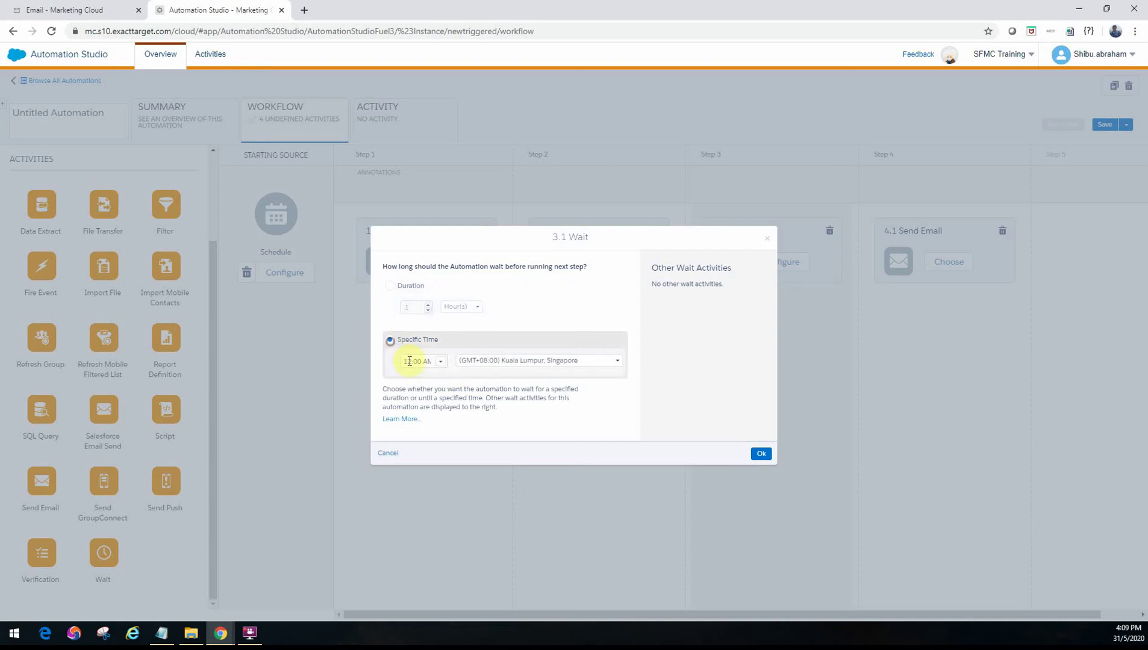
left_click(442, 364)
left_click_drag(441, 384, 443, 401)
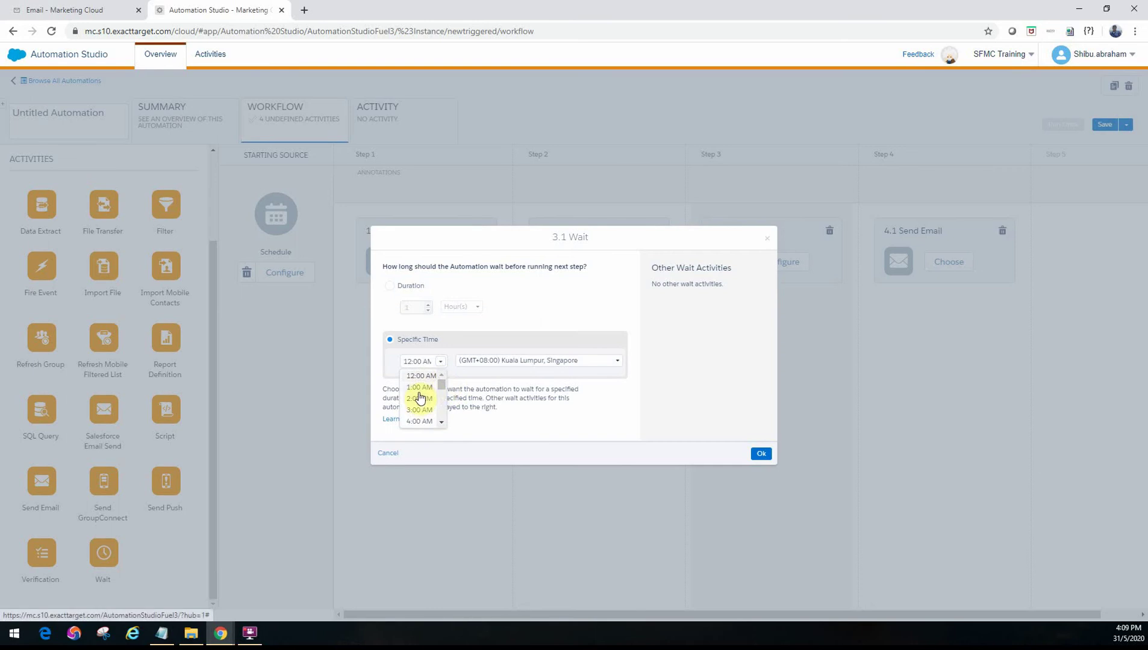
left_click(494, 361)
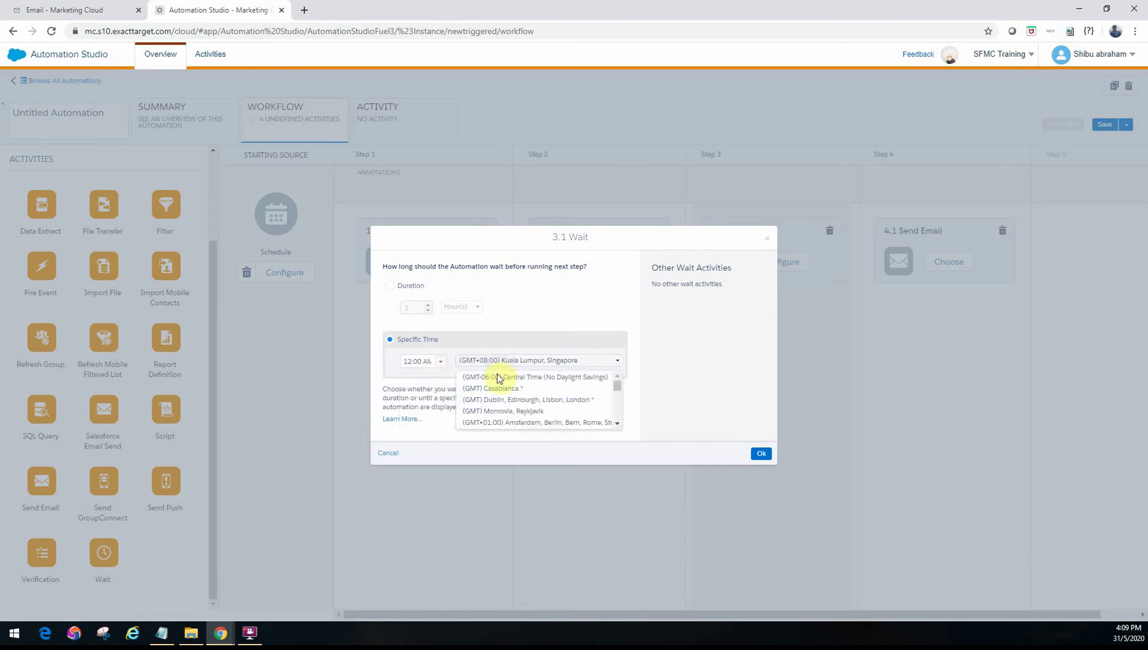
left_click(648, 379)
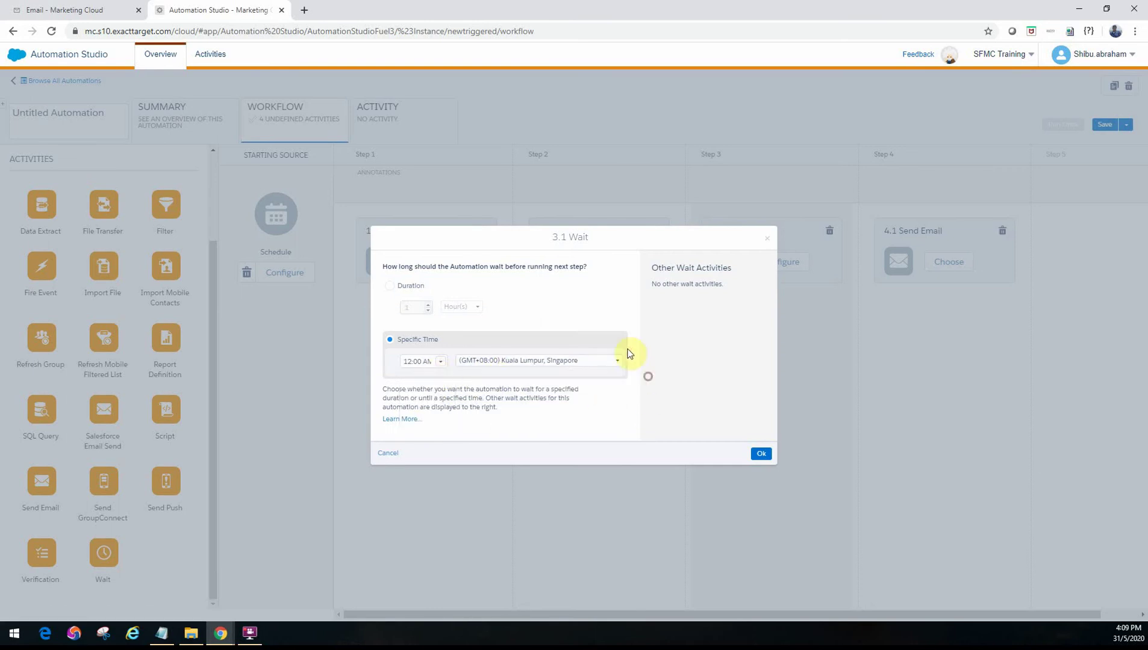
left_click(391, 295)
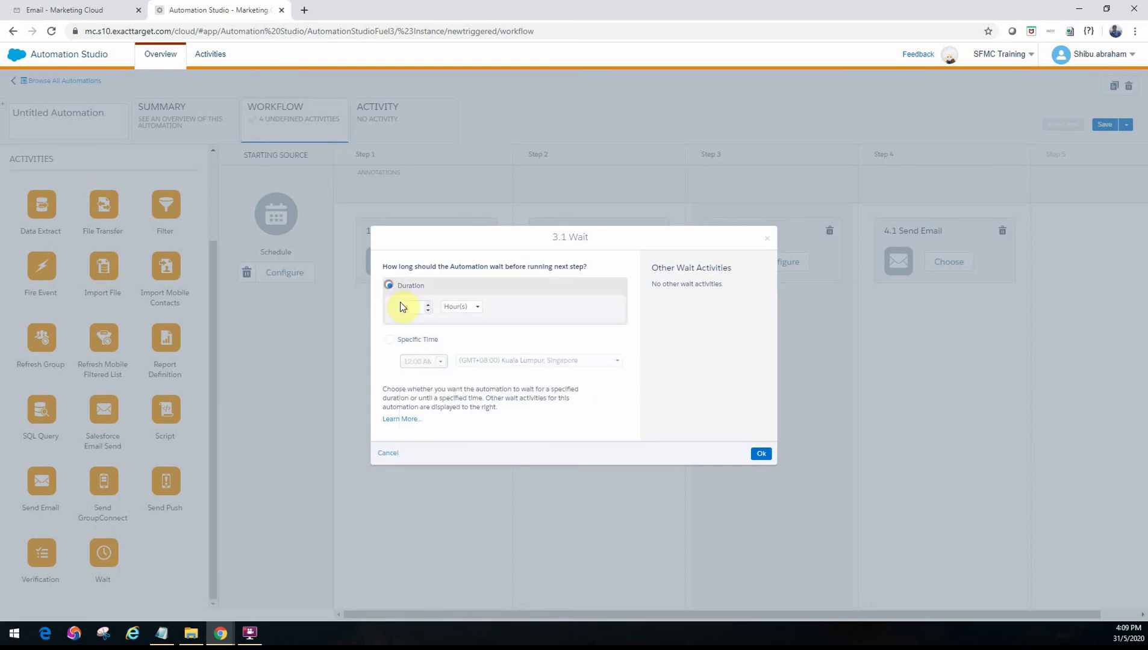
left_click(388, 454)
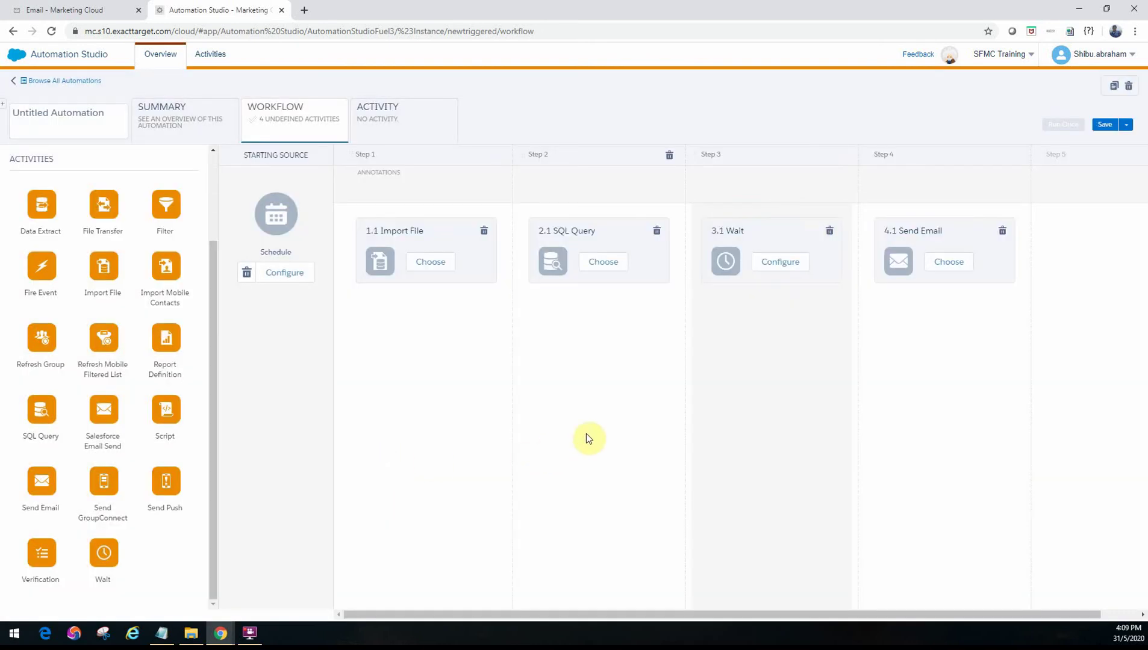
Delete the Wait step and place a Verification activity as step 3, before Send Email.
left_click(830, 234)
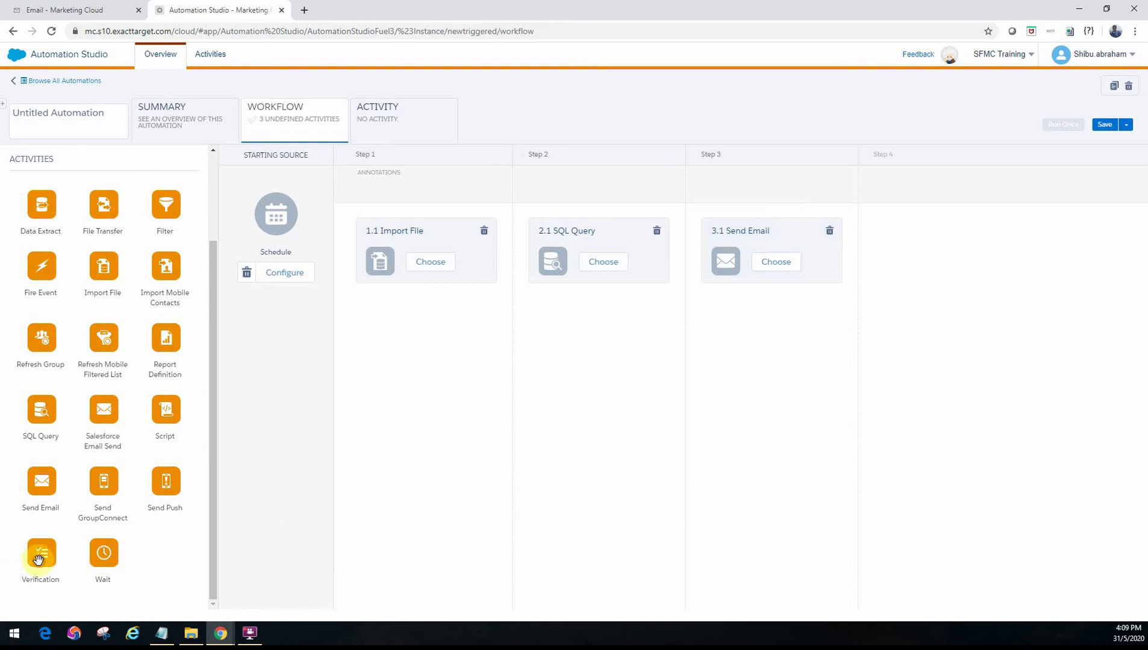
left_click_drag(41, 551, 679, 256)
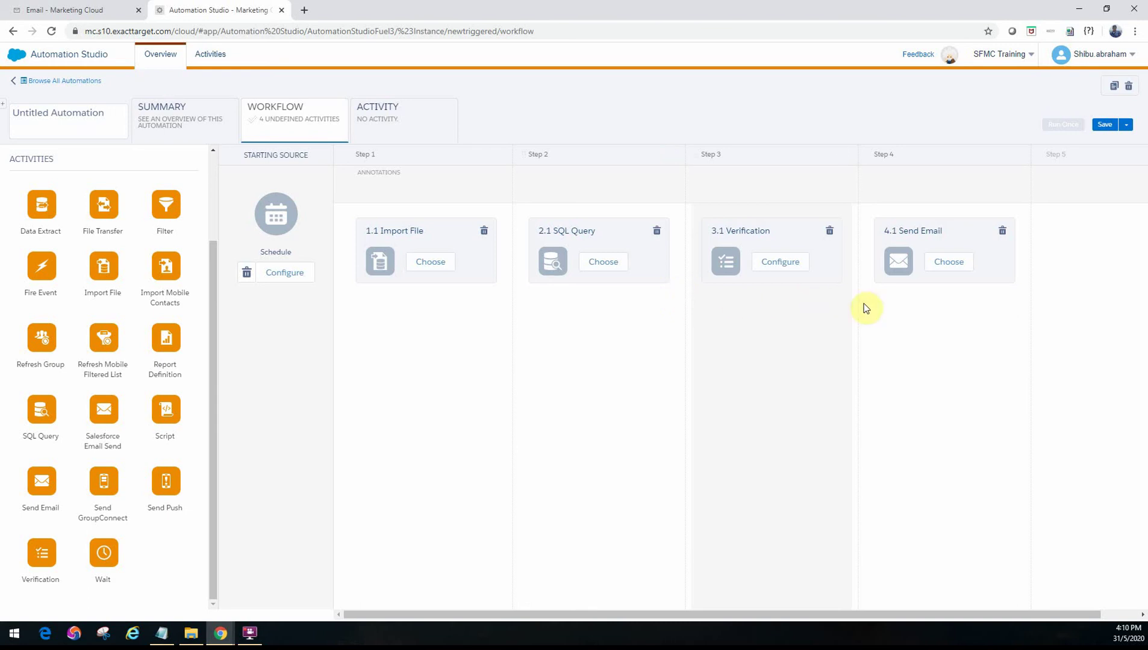
Show all data extensions and select CustomerOrderHistoryDE from the CustomerOrder folder as the Verification target.
left_click(780, 262)
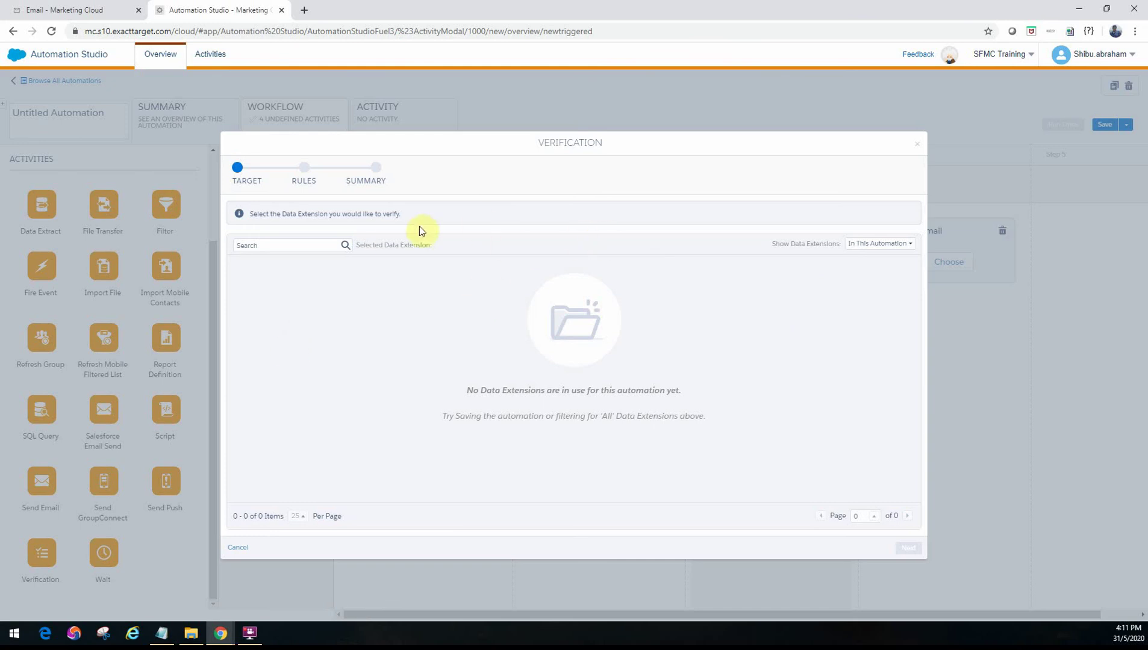
left_click(873, 244)
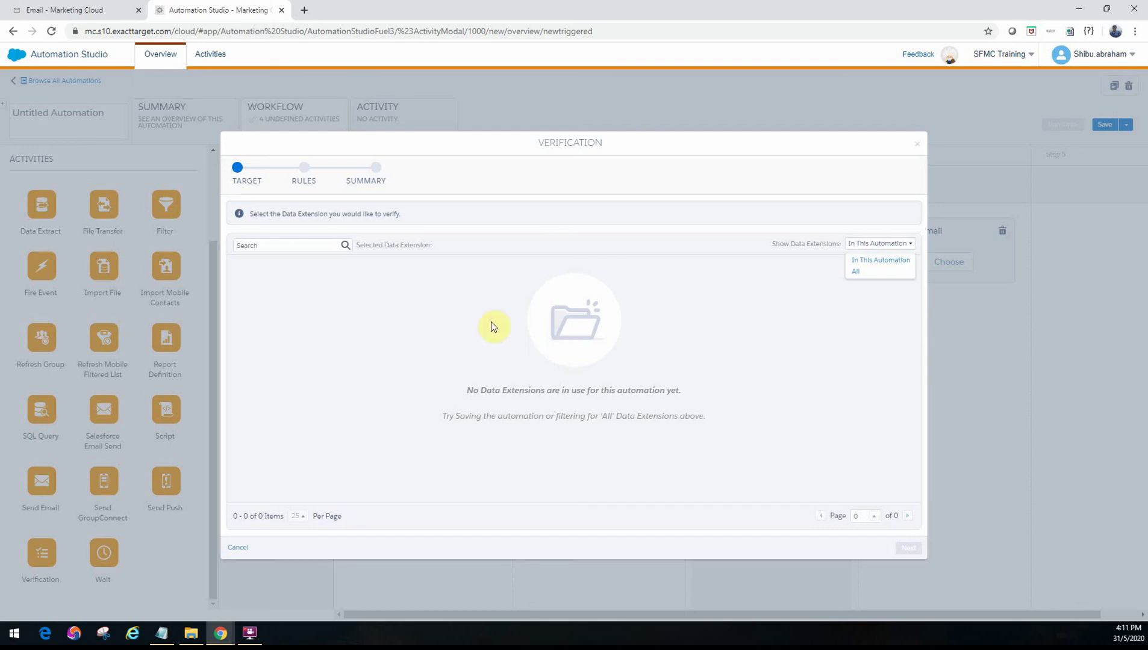
left_click(857, 273)
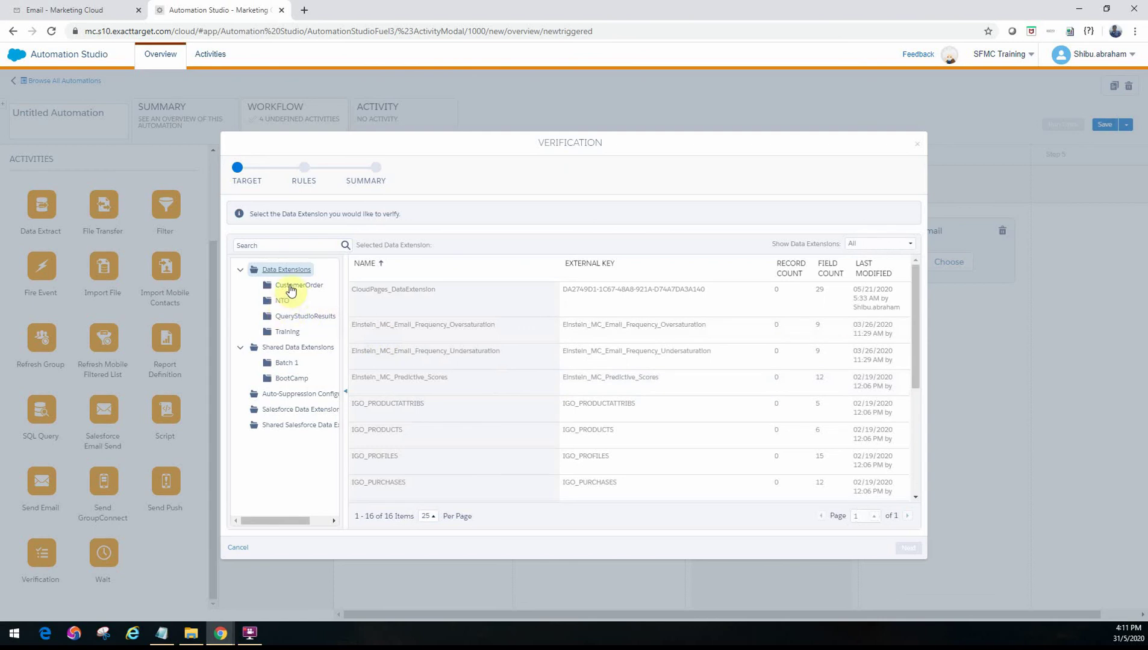
left_click(294, 285)
left_click(280, 301)
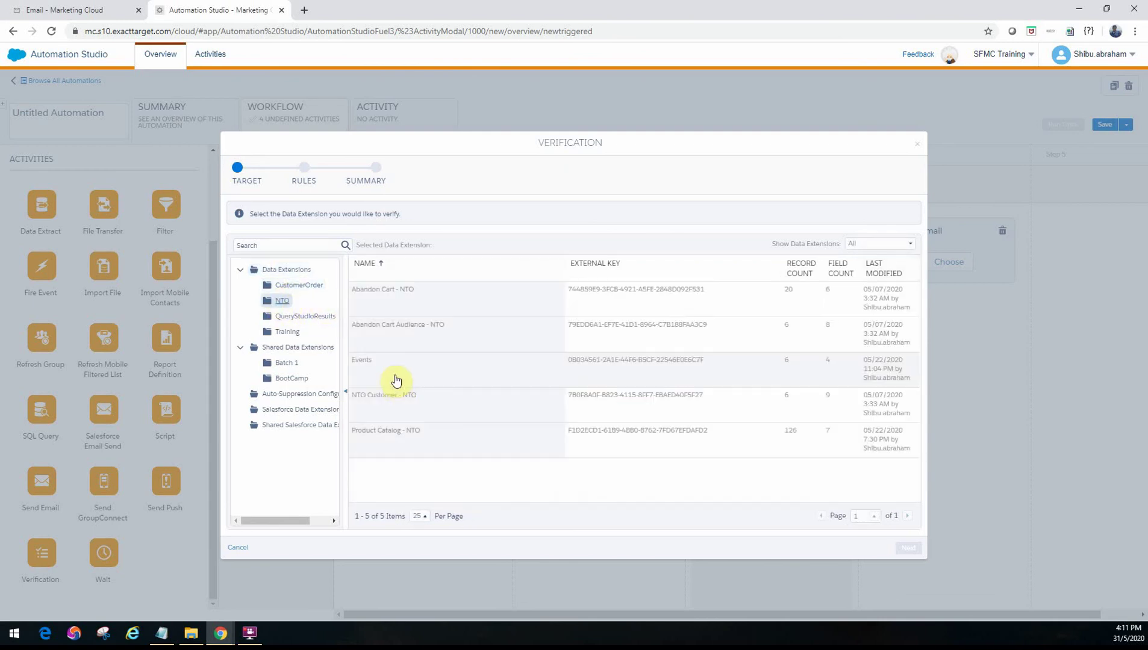
left_click(394, 327)
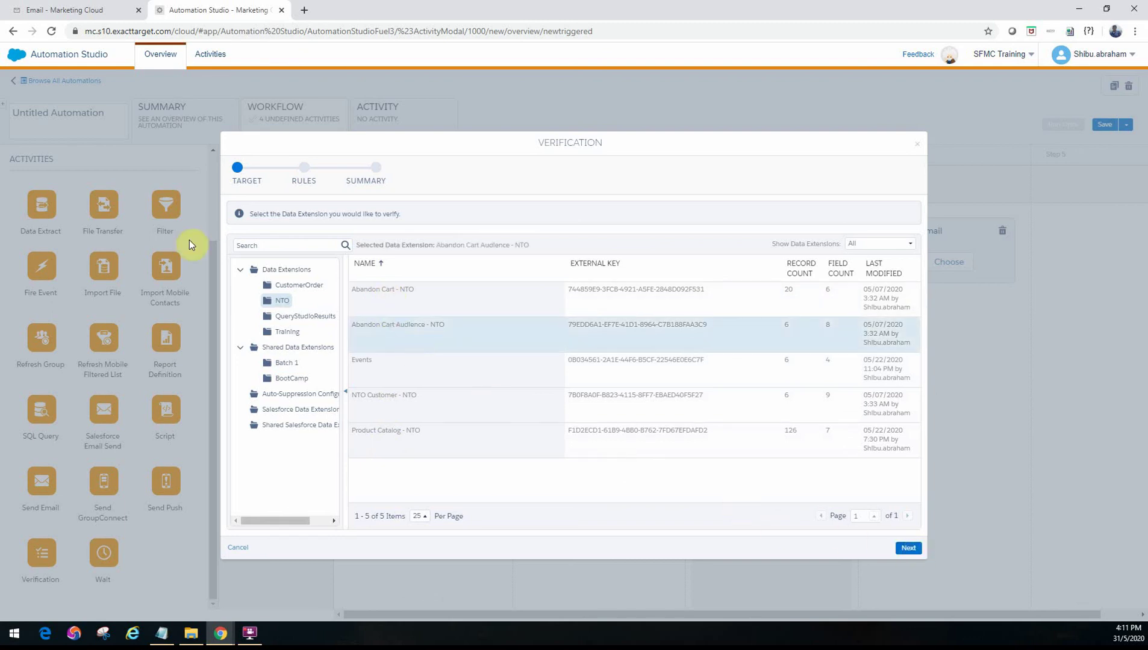
left_click(274, 286)
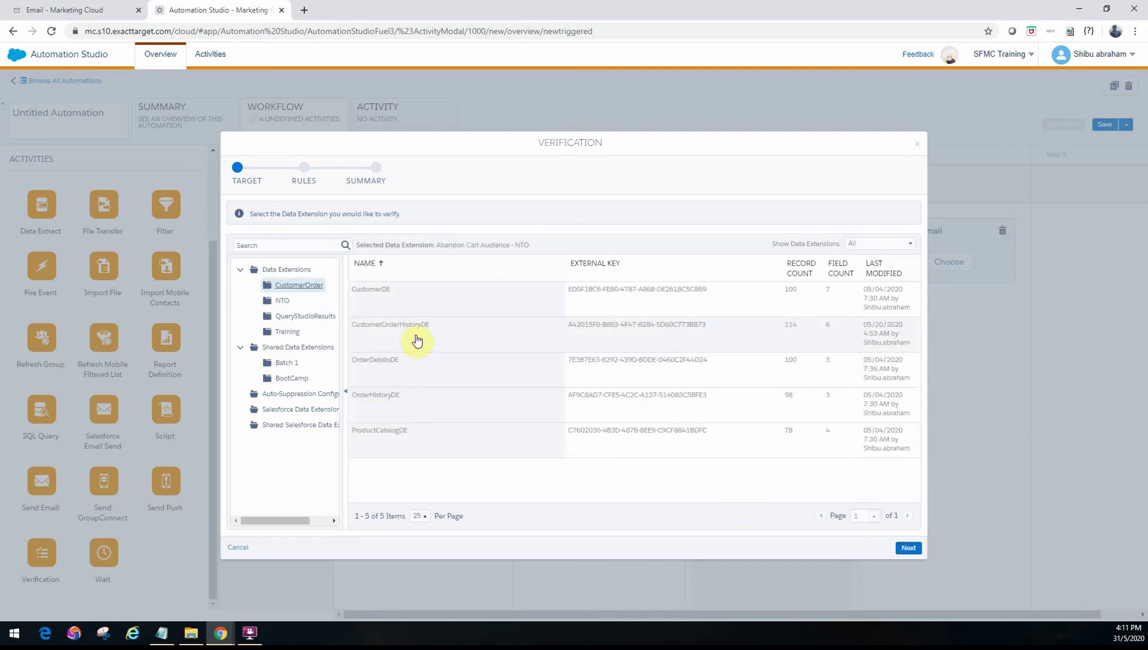
left_click(411, 330)
left_click(907, 548)
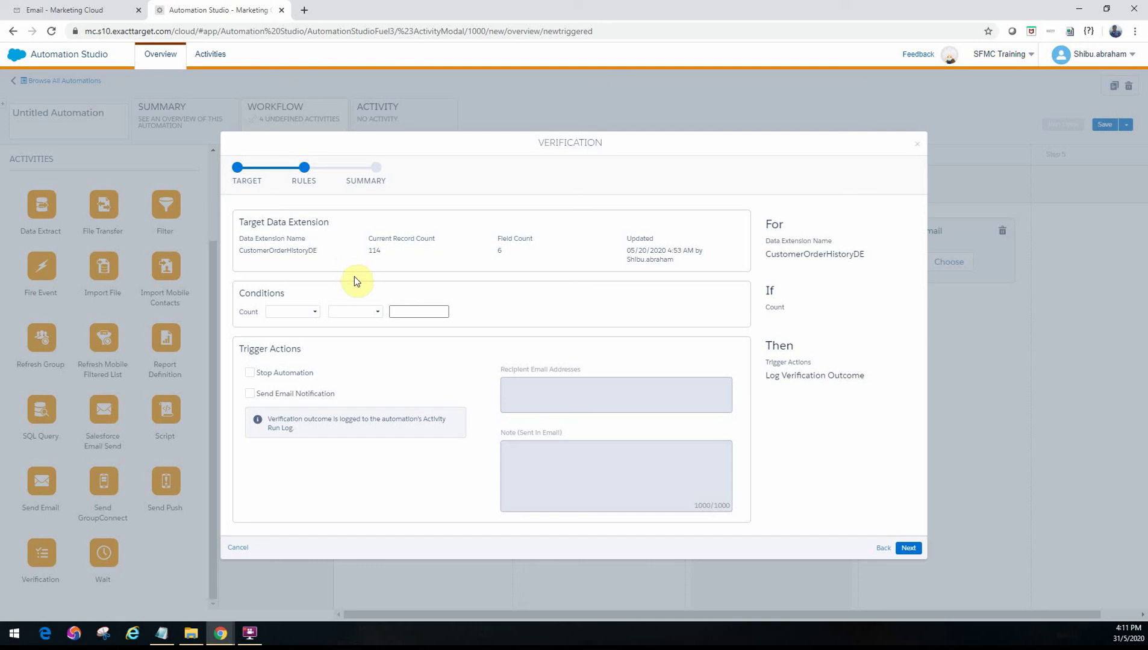
Set the Verification condition to 'Count is greater than 1000'.
left_click(309, 316)
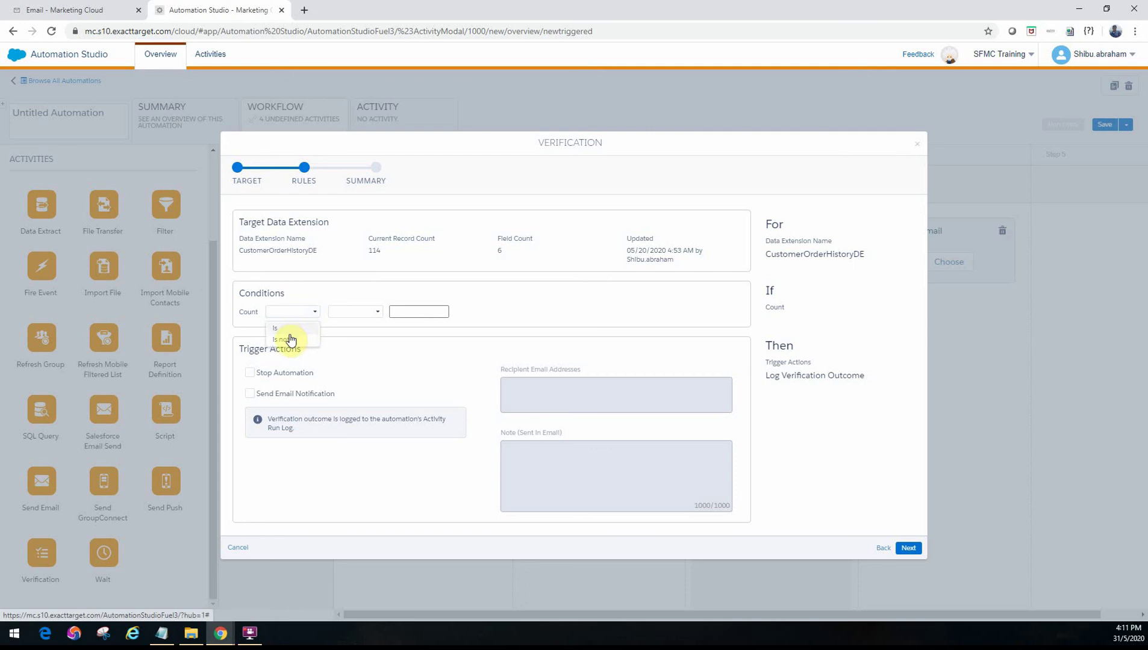
left_click(290, 339)
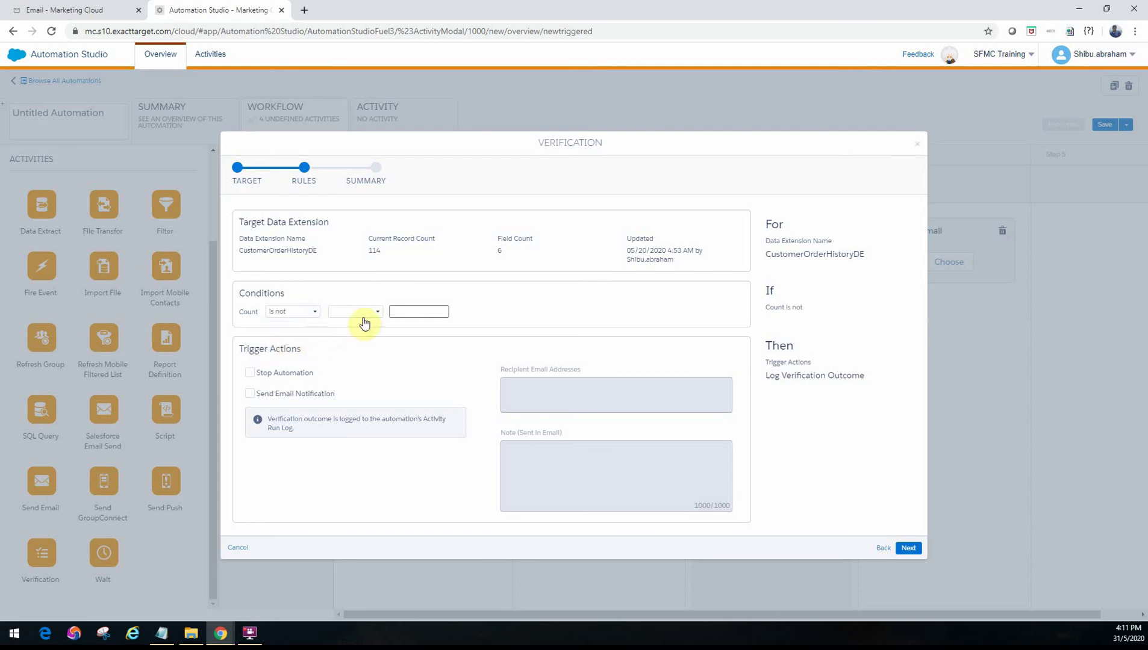
left_click(301, 312)
left_click(302, 329)
left_click(346, 316)
left_click(362, 356)
left_click(425, 312)
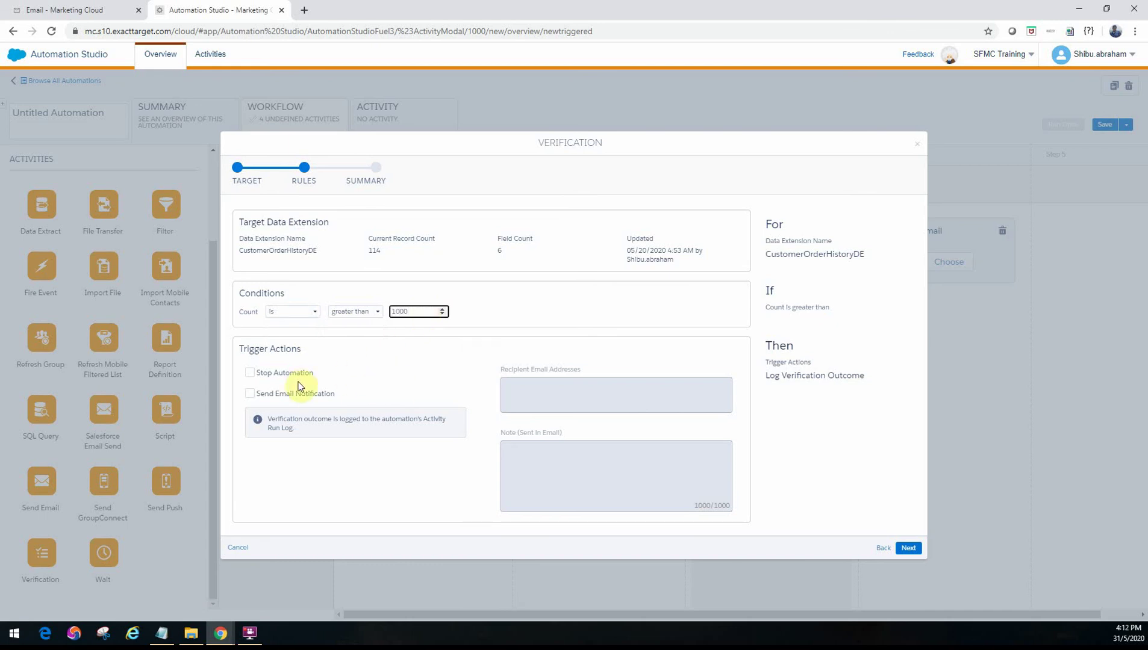
Enable Stop Automation and Send Email Notification as the verification's trigger actions.
left_click(250, 374)
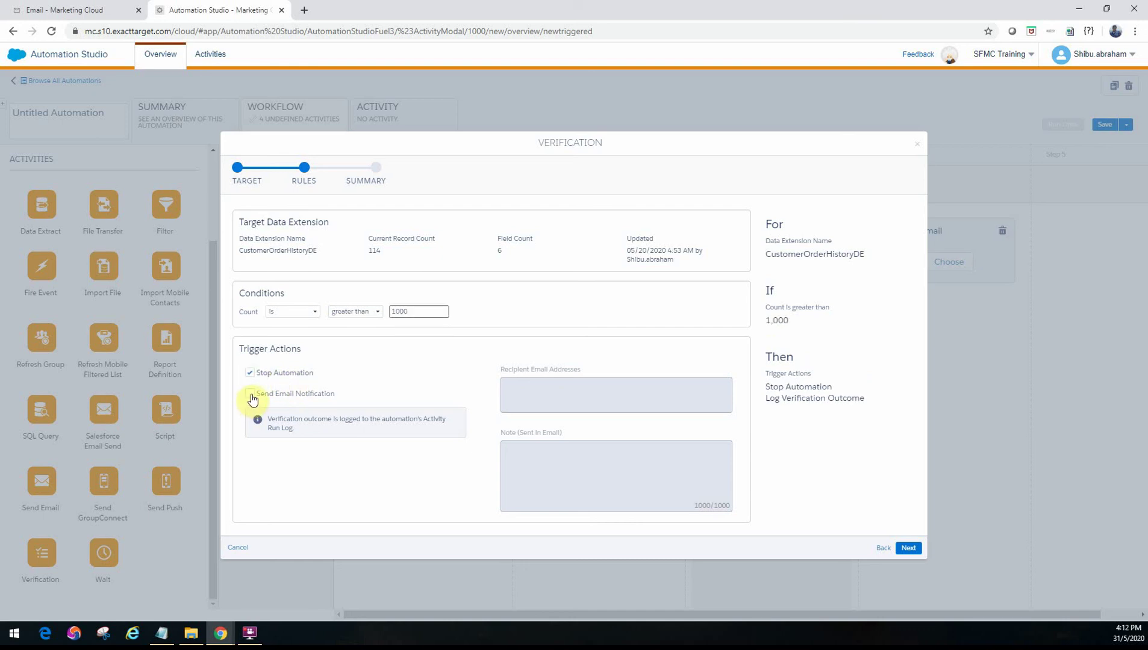
left_click(251, 395)
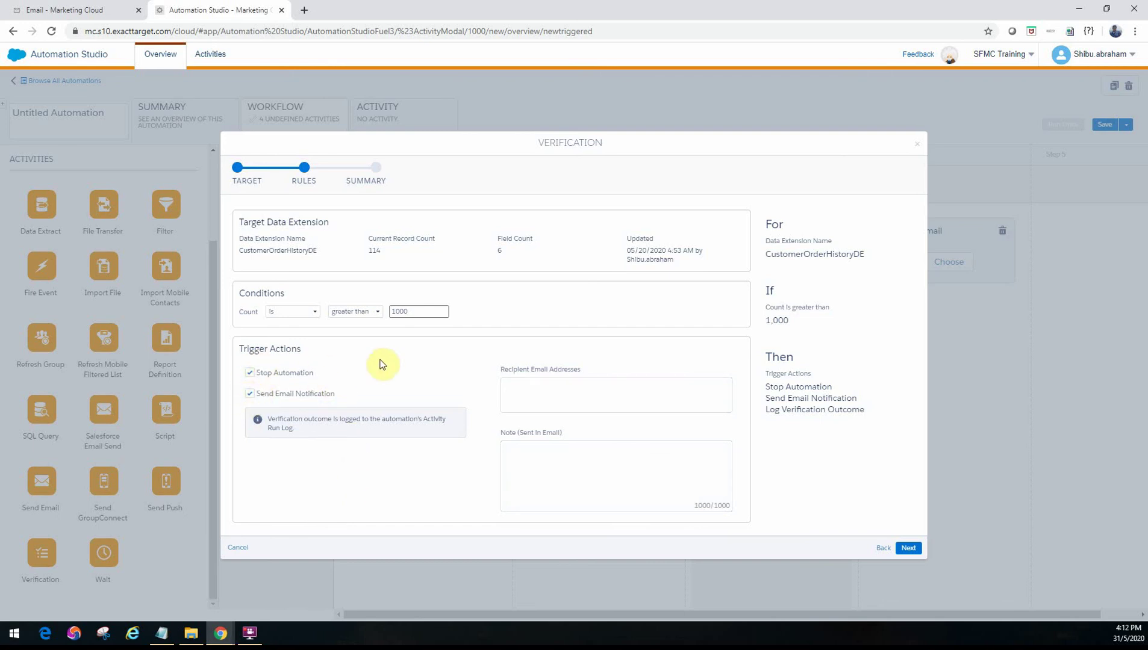
left_click(249, 374)
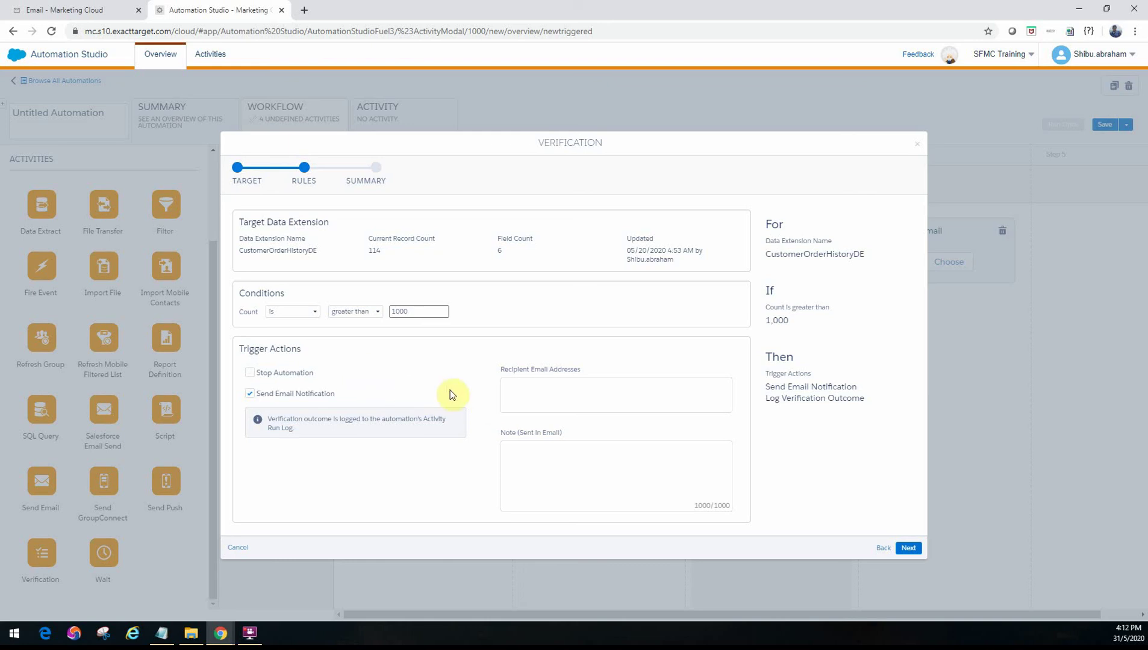
left_click(251, 374)
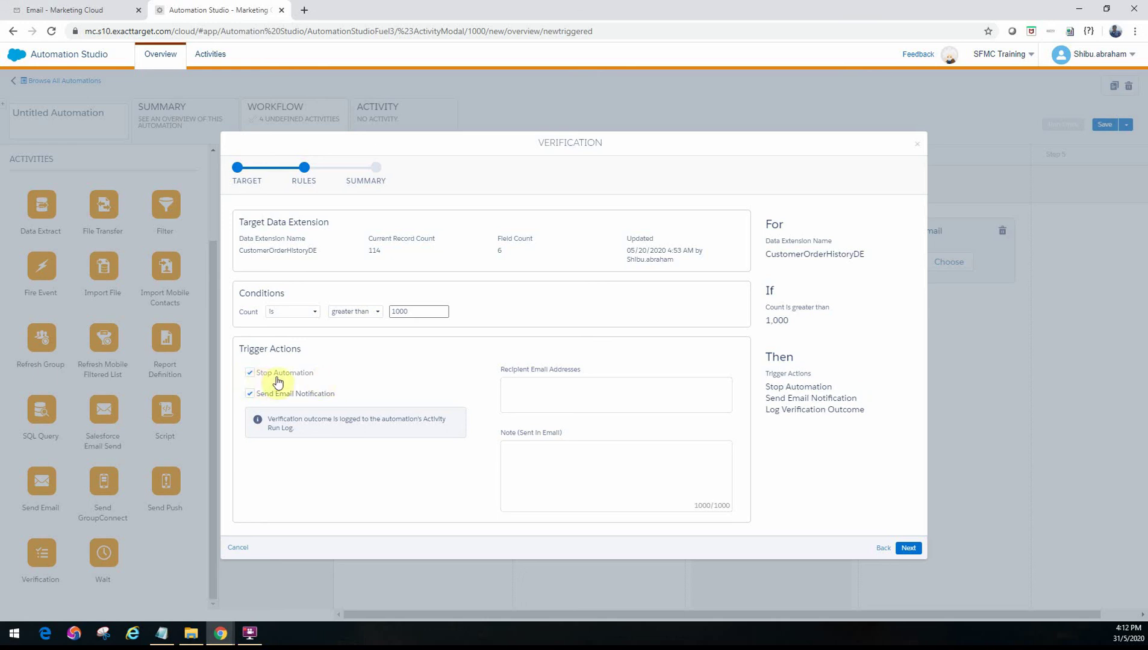
left_click(558, 392)
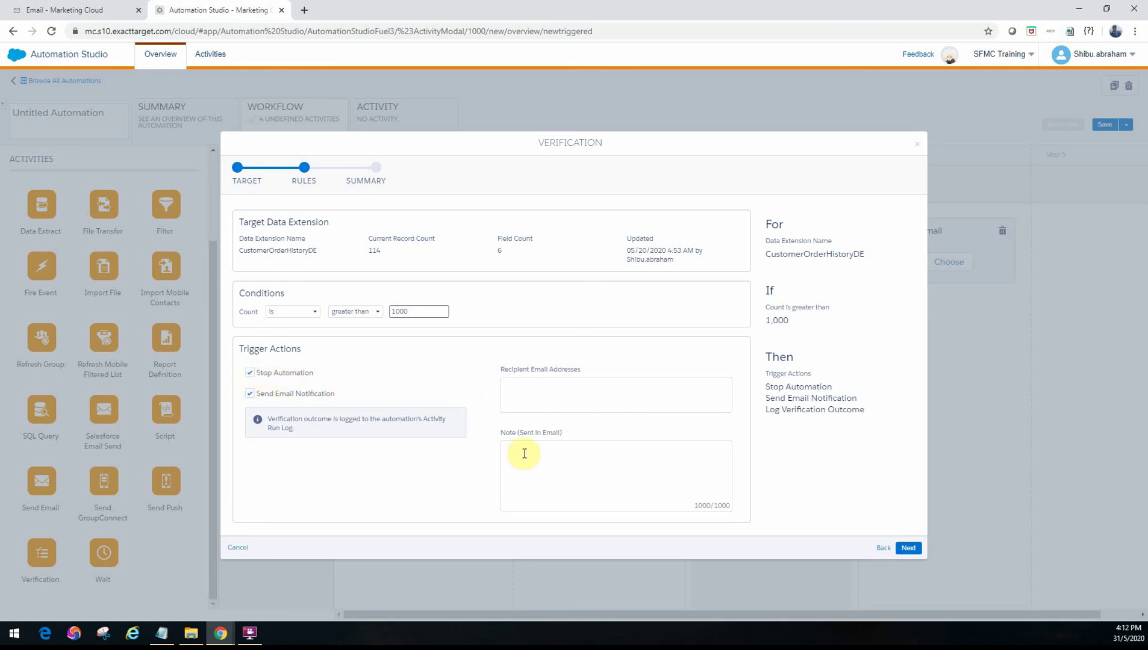